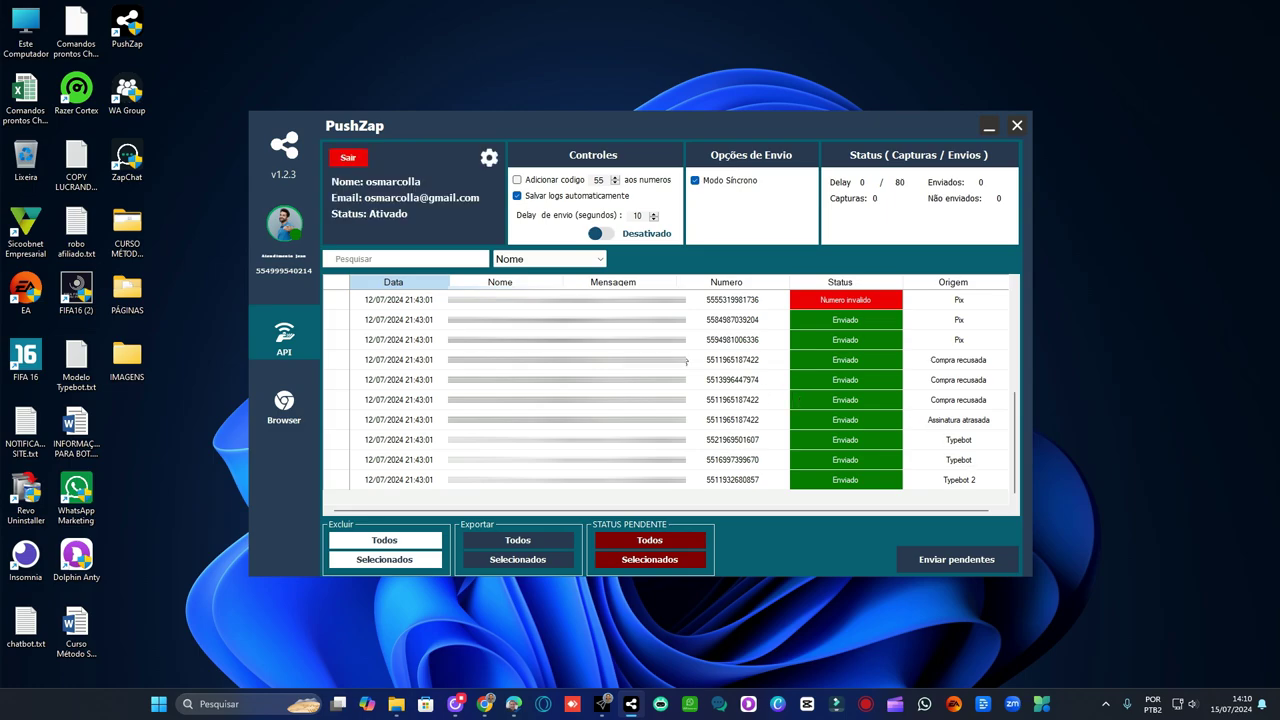
Check the connected WhatsApp session in the Browser view, return to the API view, and open its campaign settings.
{"action": "left_click", "coordinate": [282, 410]}
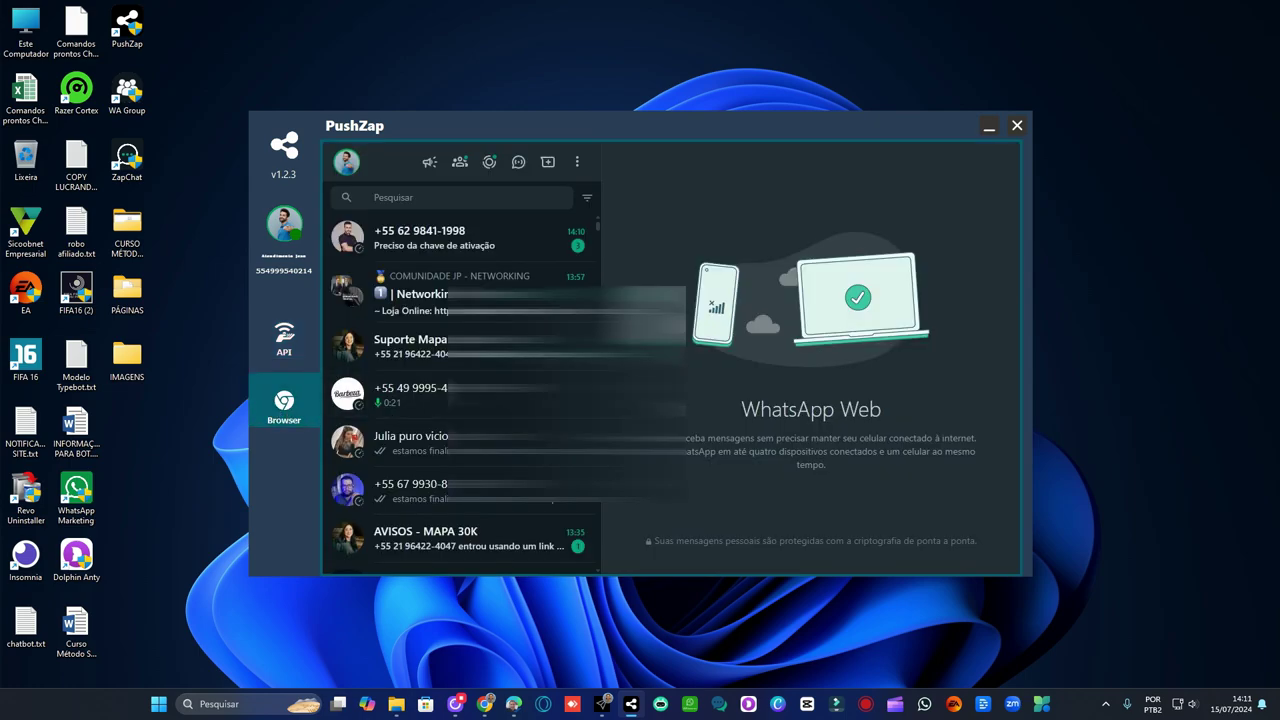
{"action": "left_click", "coordinate": [288, 342]}
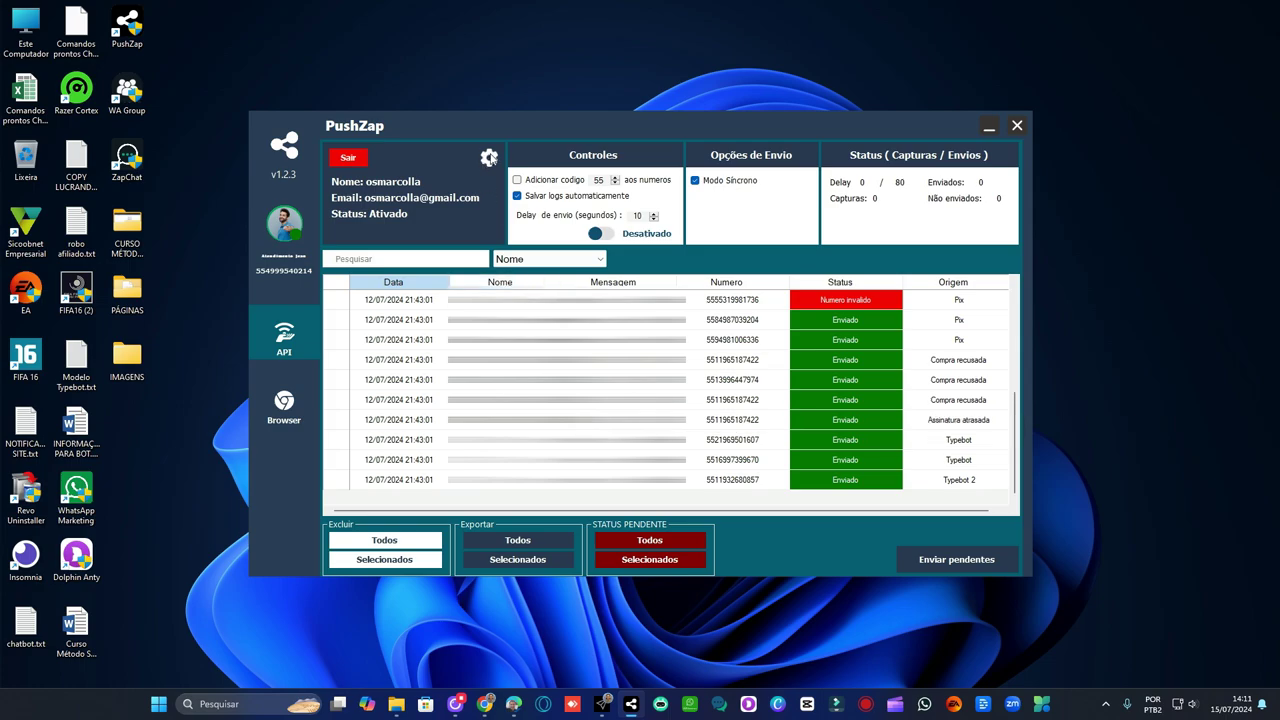
{"action": "left_click", "coordinate": [489, 160]}
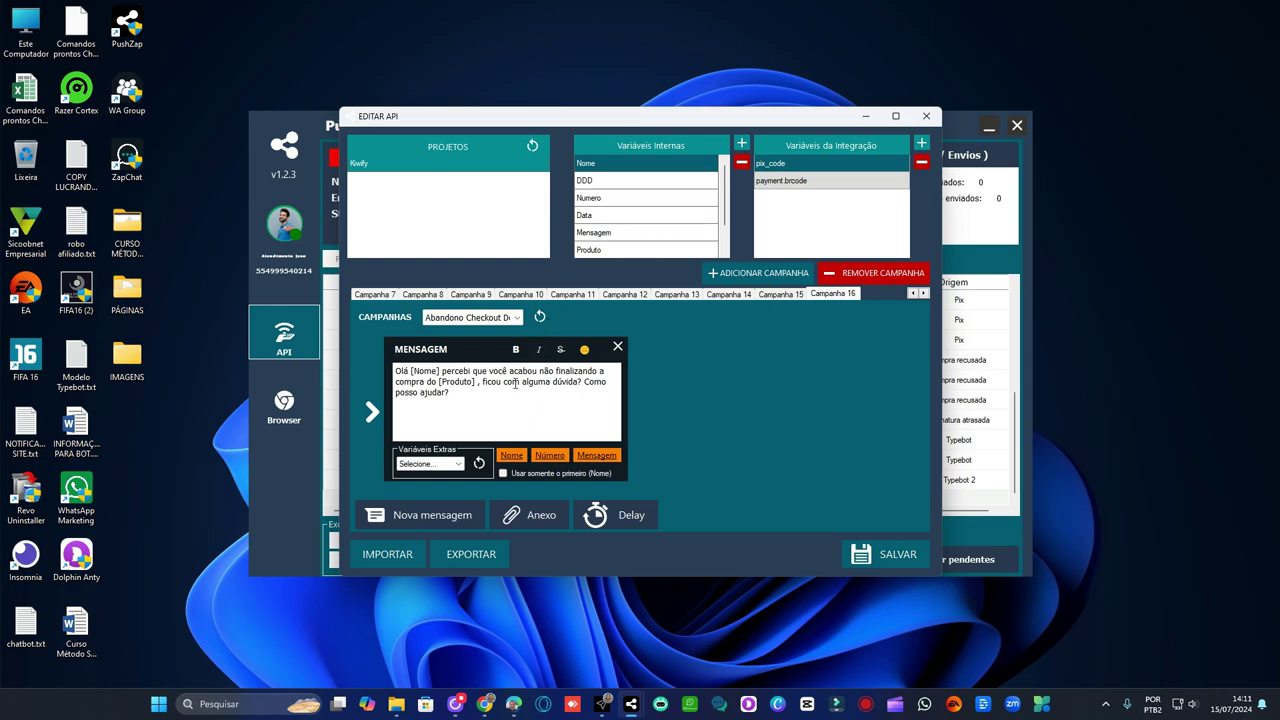
Review the selected campaign and automatic message text for each of Campanha 7 to Campanha 16.
{"action": "left_click", "coordinate": [376, 295]}
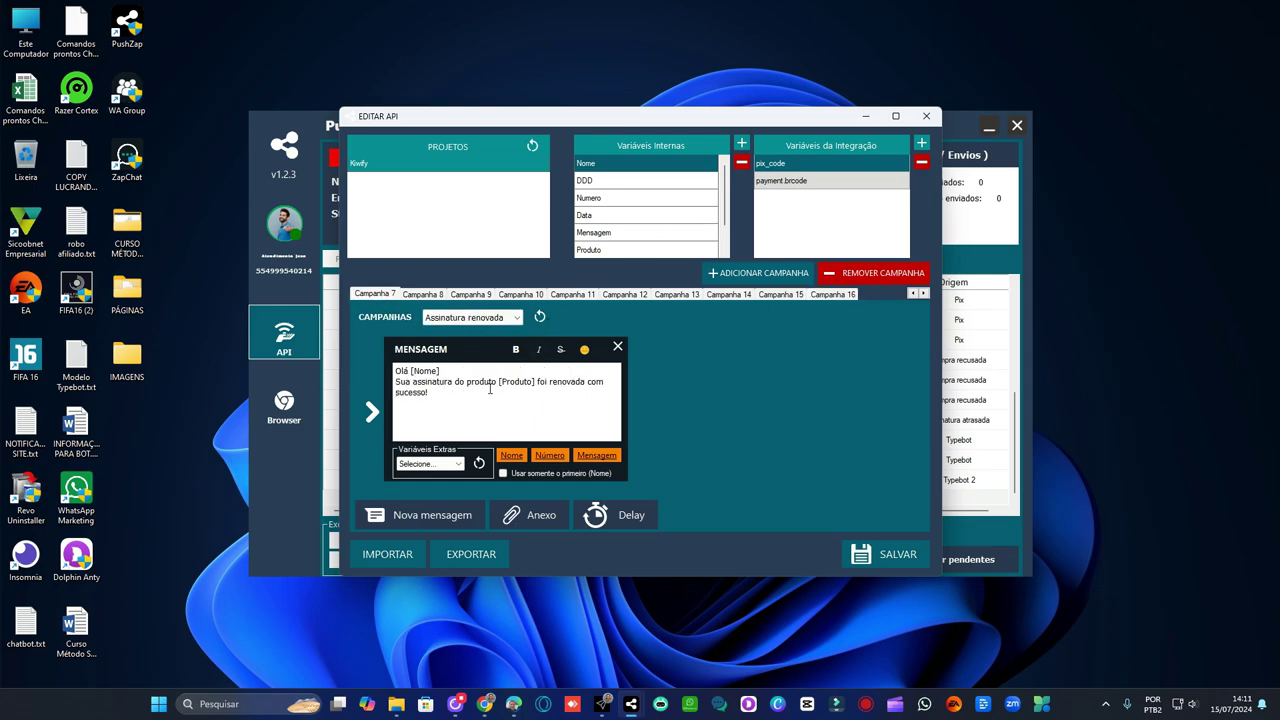
{"action": "left_click", "coordinate": [422, 295]}
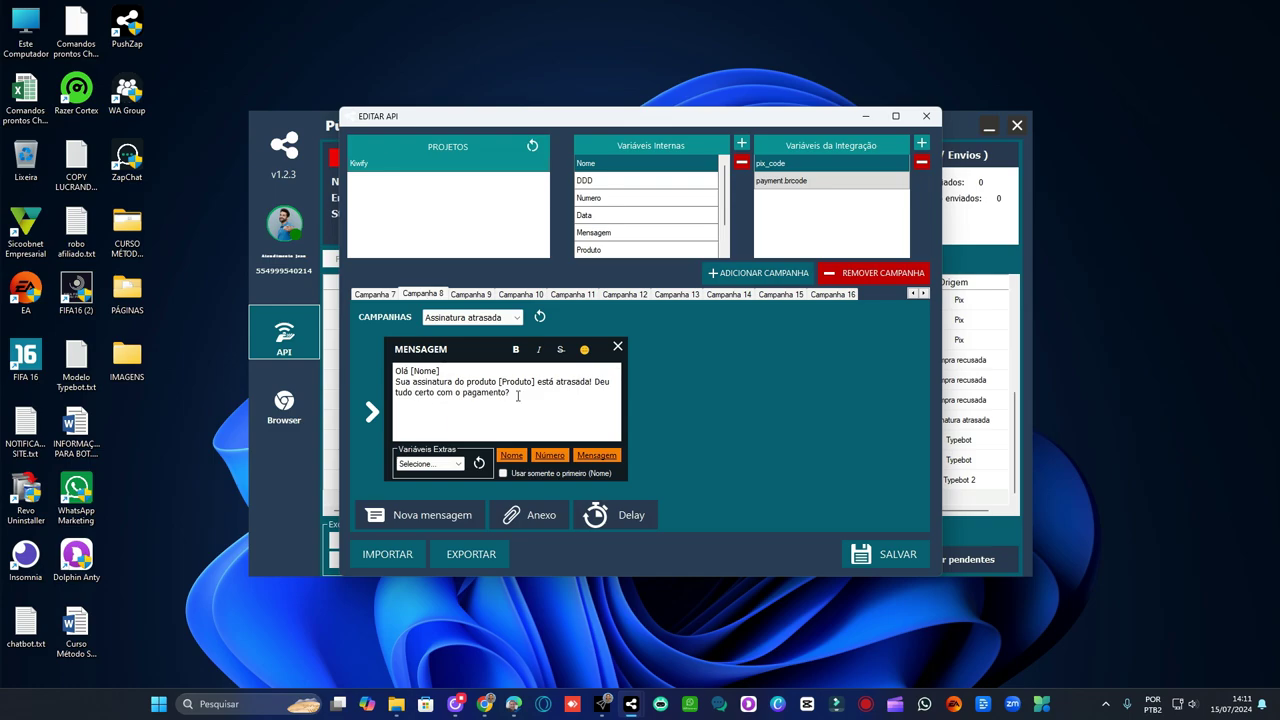
{"action": "left_click", "coordinate": [470, 294]}
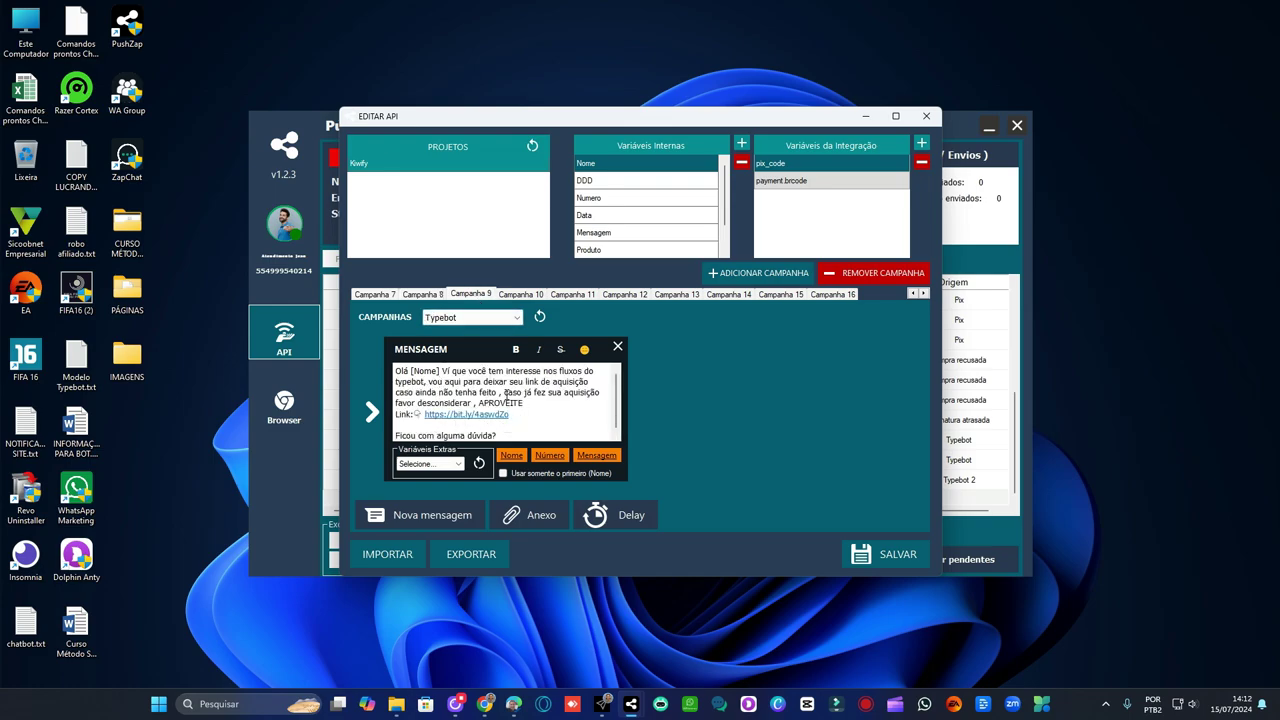
{"action": "left_click", "coordinate": [522, 297]}
{"action": "left_click", "coordinate": [566, 296]}
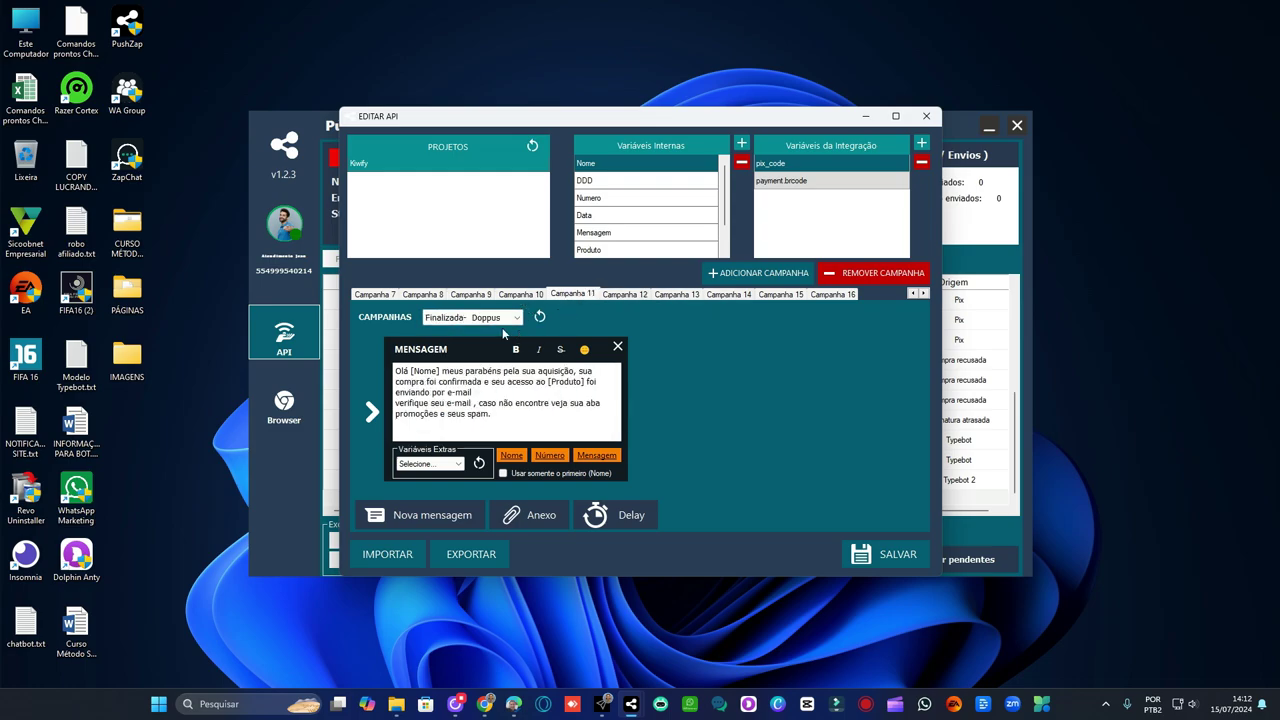
{"action": "left_click", "coordinate": [624, 295]}
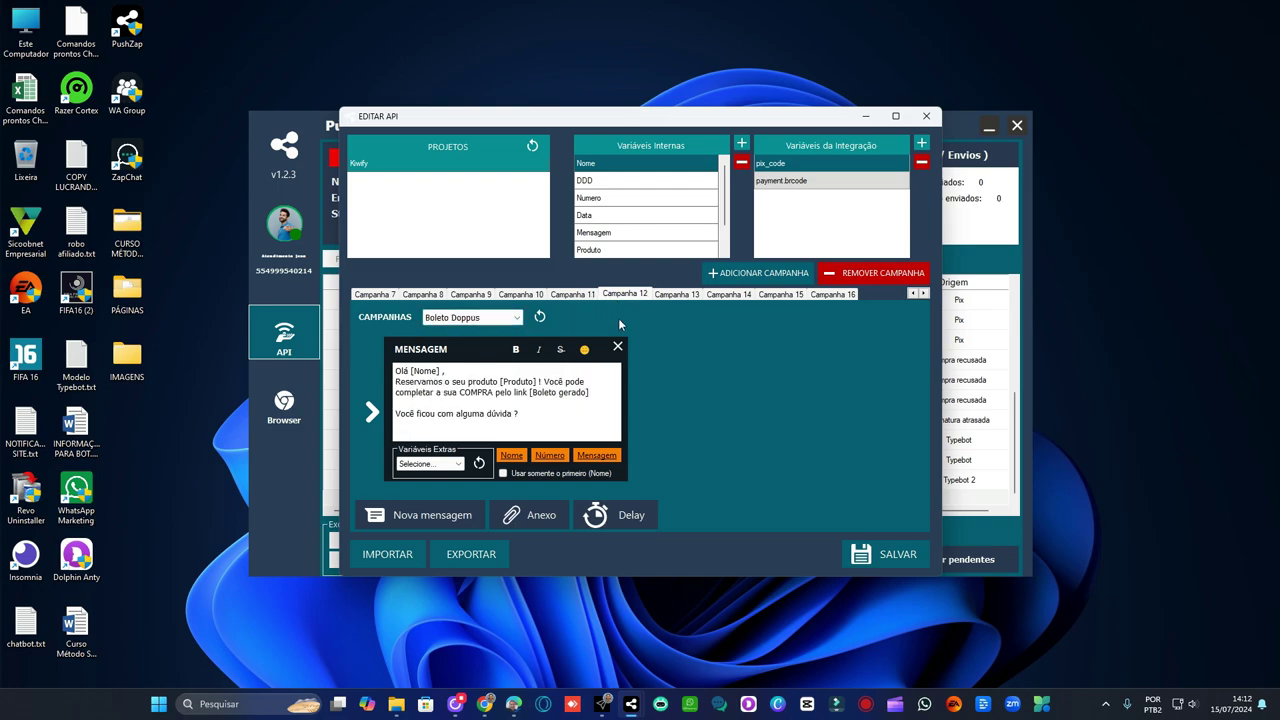
{"action": "left_click", "coordinate": [677, 295]}
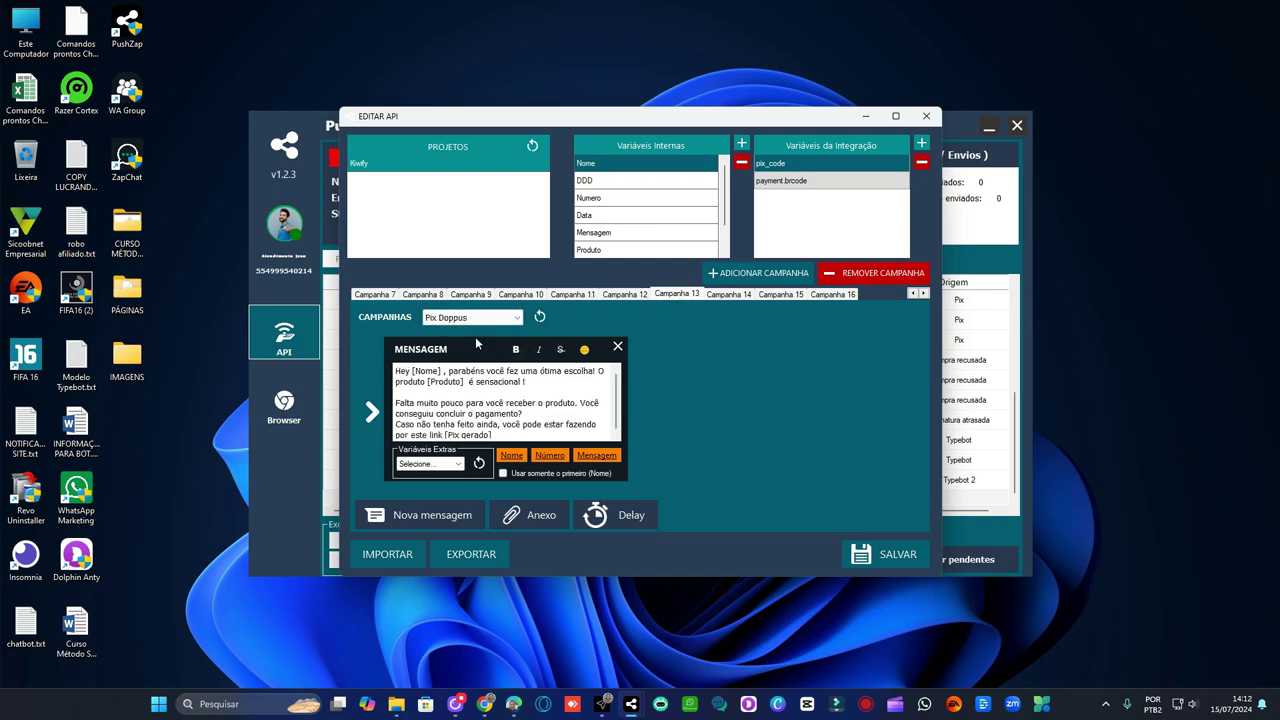
{"action": "left_click", "coordinate": [727, 295]}
{"action": "left_click", "coordinate": [780, 295]}
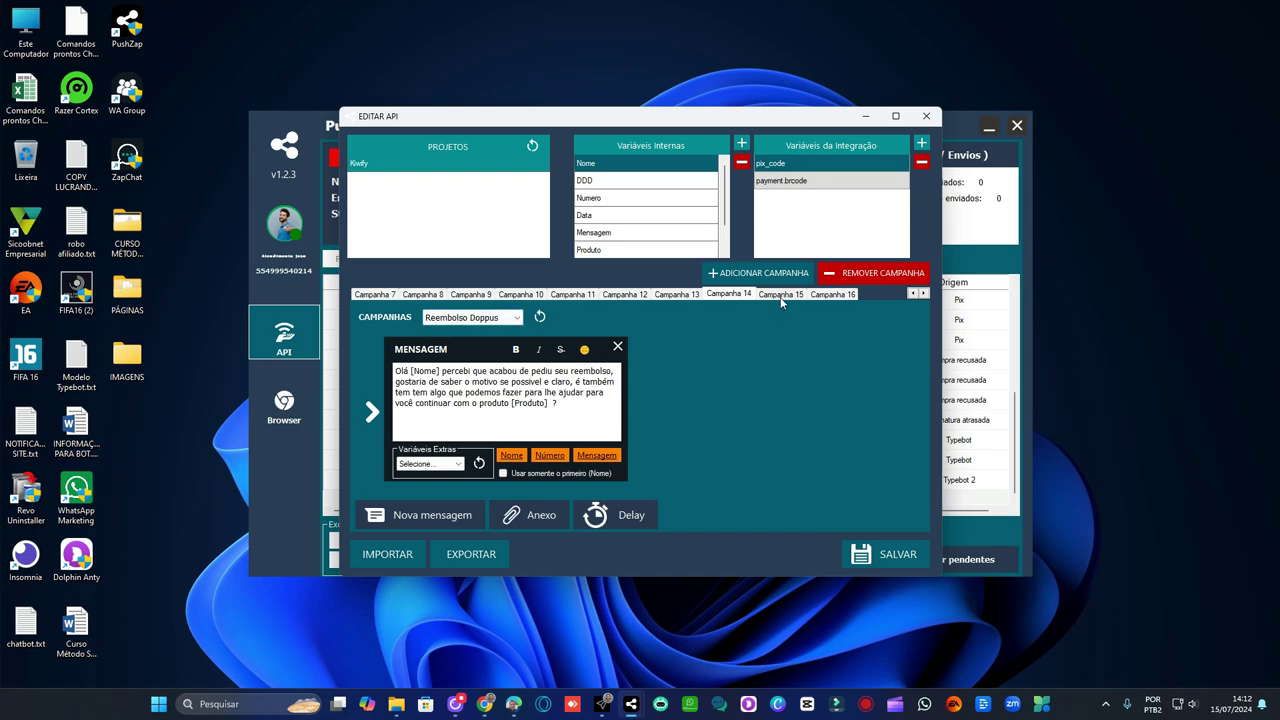
{"action": "left_click", "coordinate": [833, 295]}
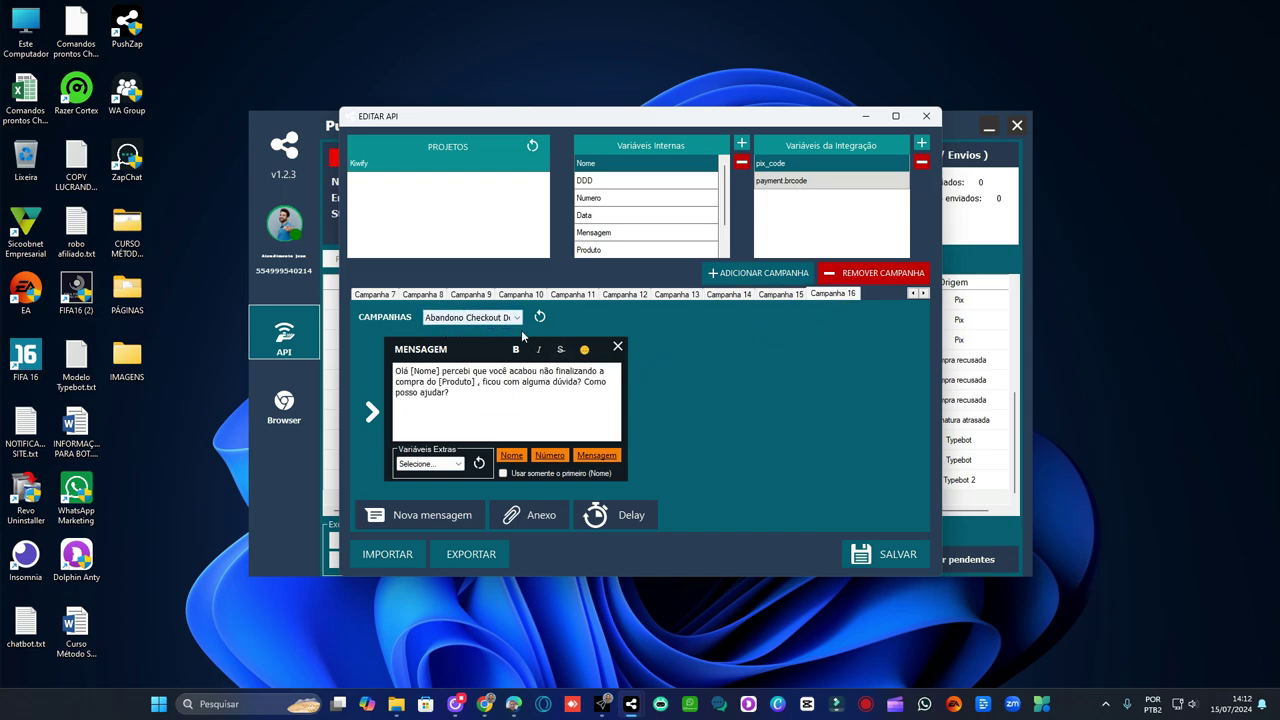
Review the messages of Campanha 7, Campanha 3 and Campanha 1, and close the API editor.
{"action": "left_click", "coordinate": [368, 296]}
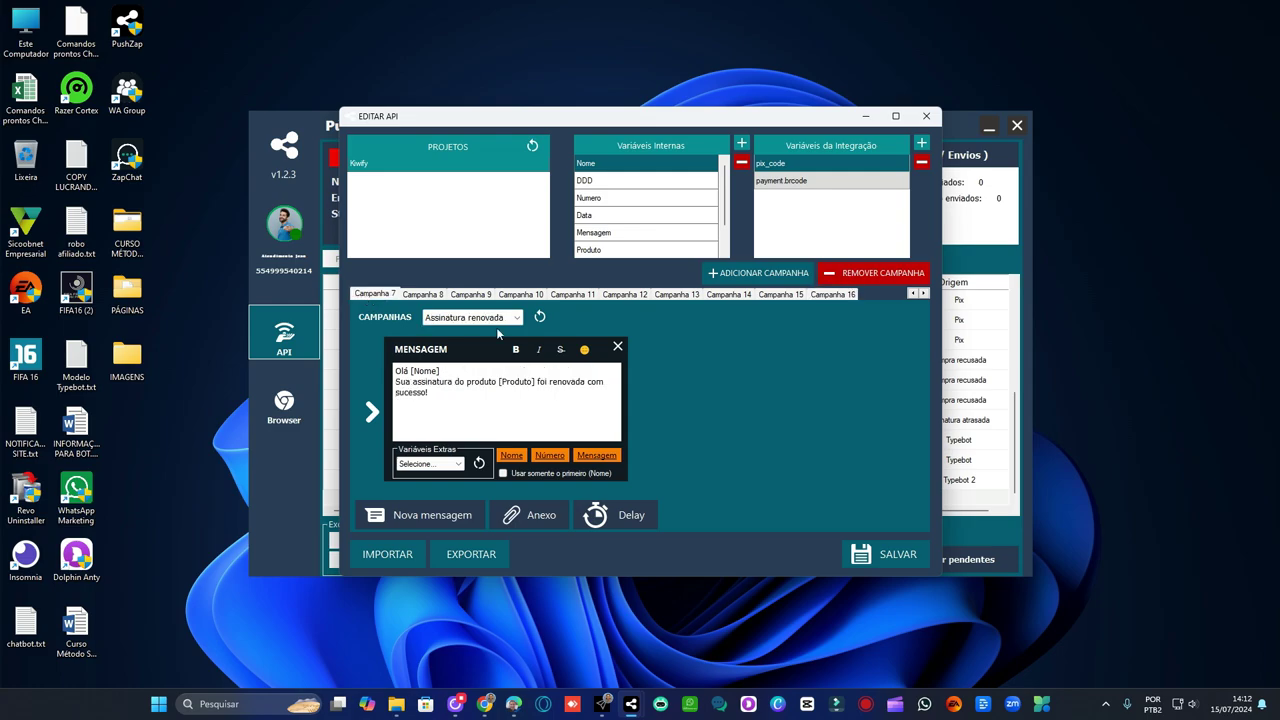
{"action": "left_click", "coordinate": [911, 294]}
{"action": "left_click", "coordinate": [911, 294]}
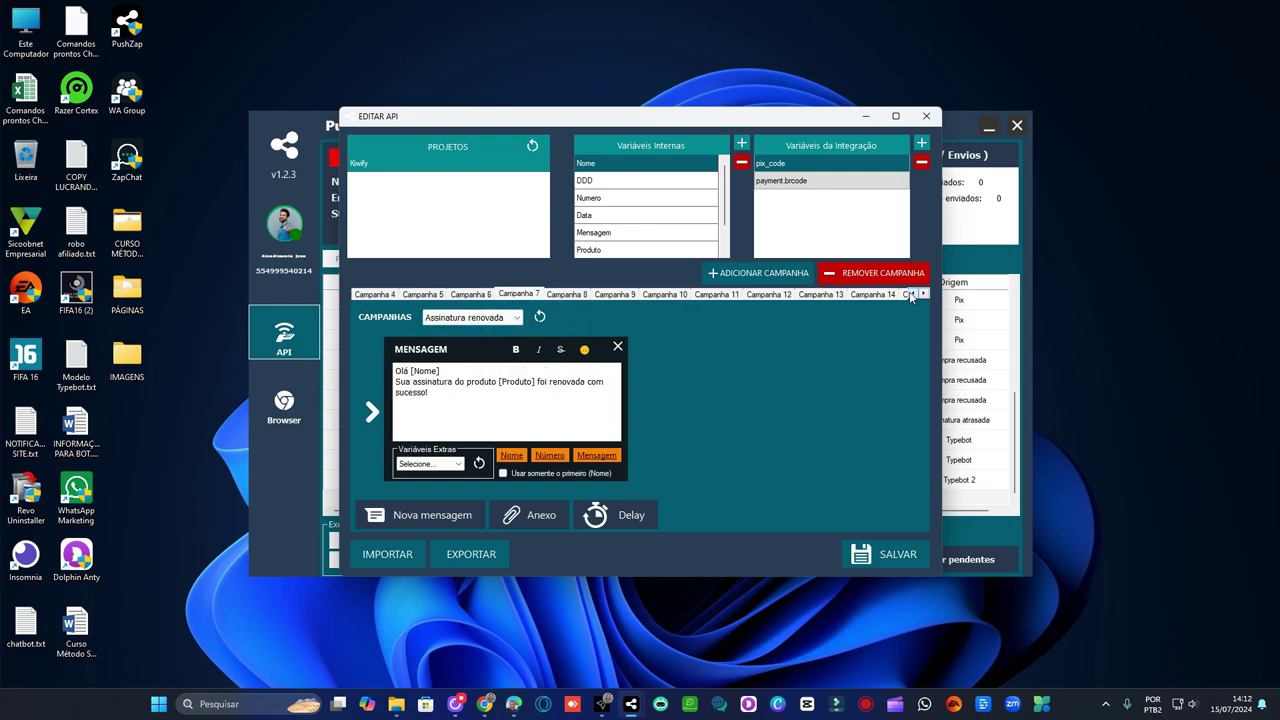
{"action": "left_click", "coordinate": [911, 294]}
{"action": "left_click", "coordinate": [911, 294]}
{"action": "left_click", "coordinate": [370, 295]}
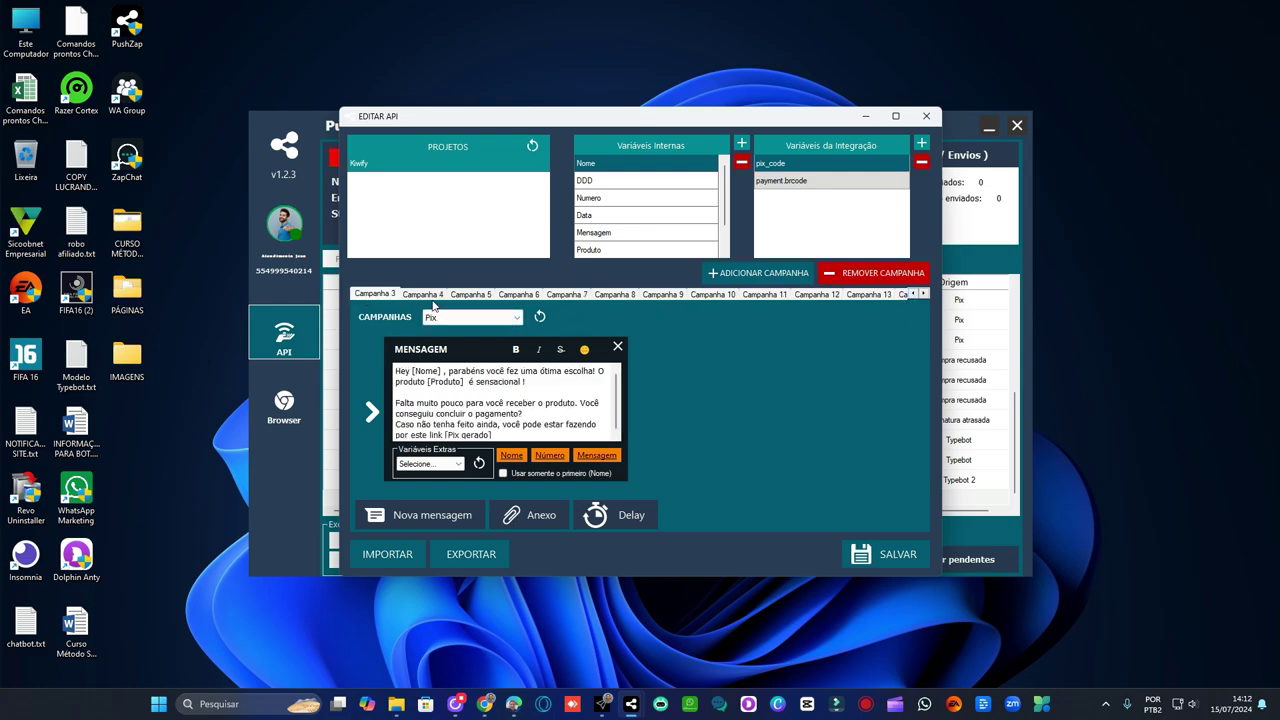
{"action": "left_click", "coordinate": [911, 294]}
{"action": "left_click", "coordinate": [911, 294]}
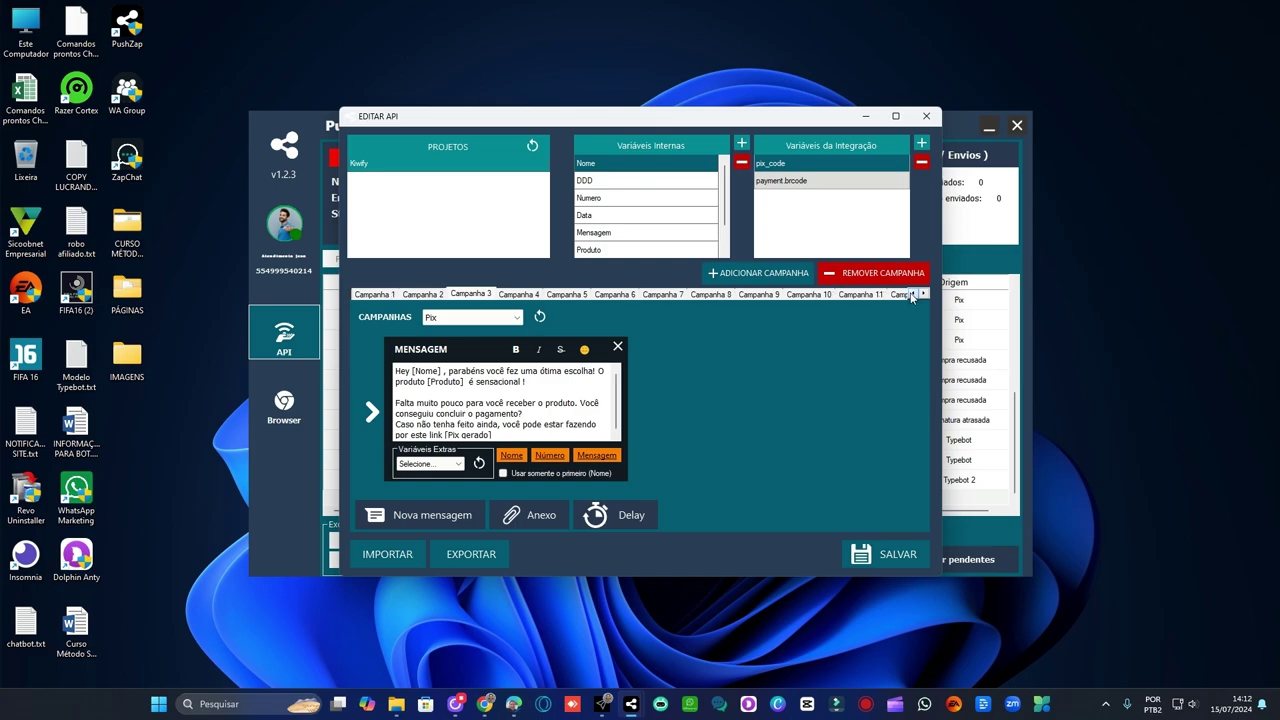
{"action": "left_click", "coordinate": [376, 294]}
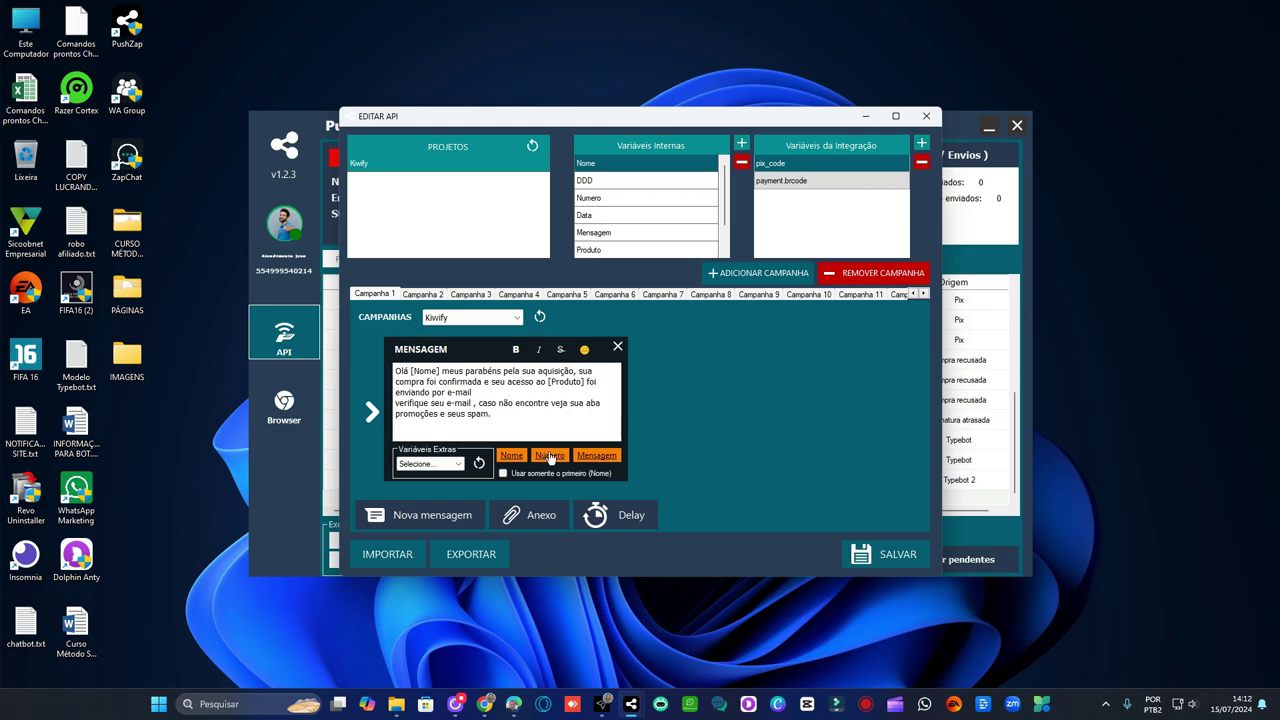
{"action": "left_click", "coordinate": [926, 116]}
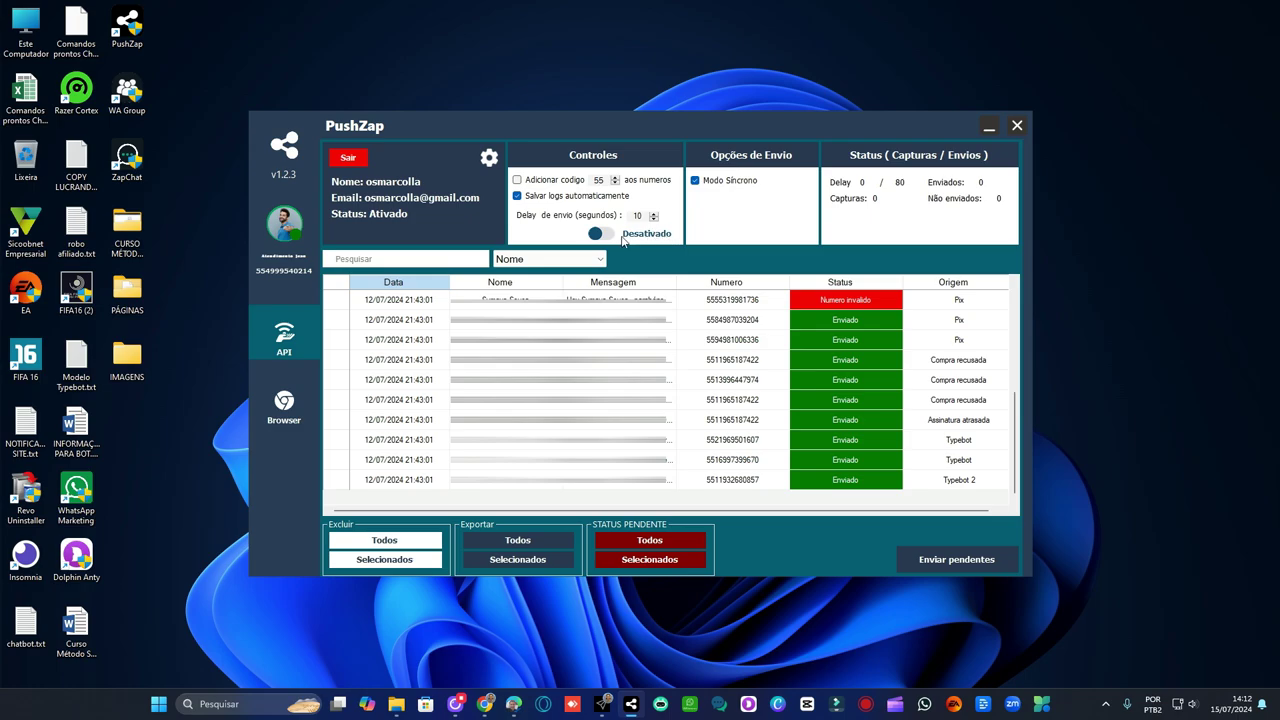
Delete all selected records from the API sending log and activate automatic sending.
{"action": "left_click", "coordinate": [395, 303]}
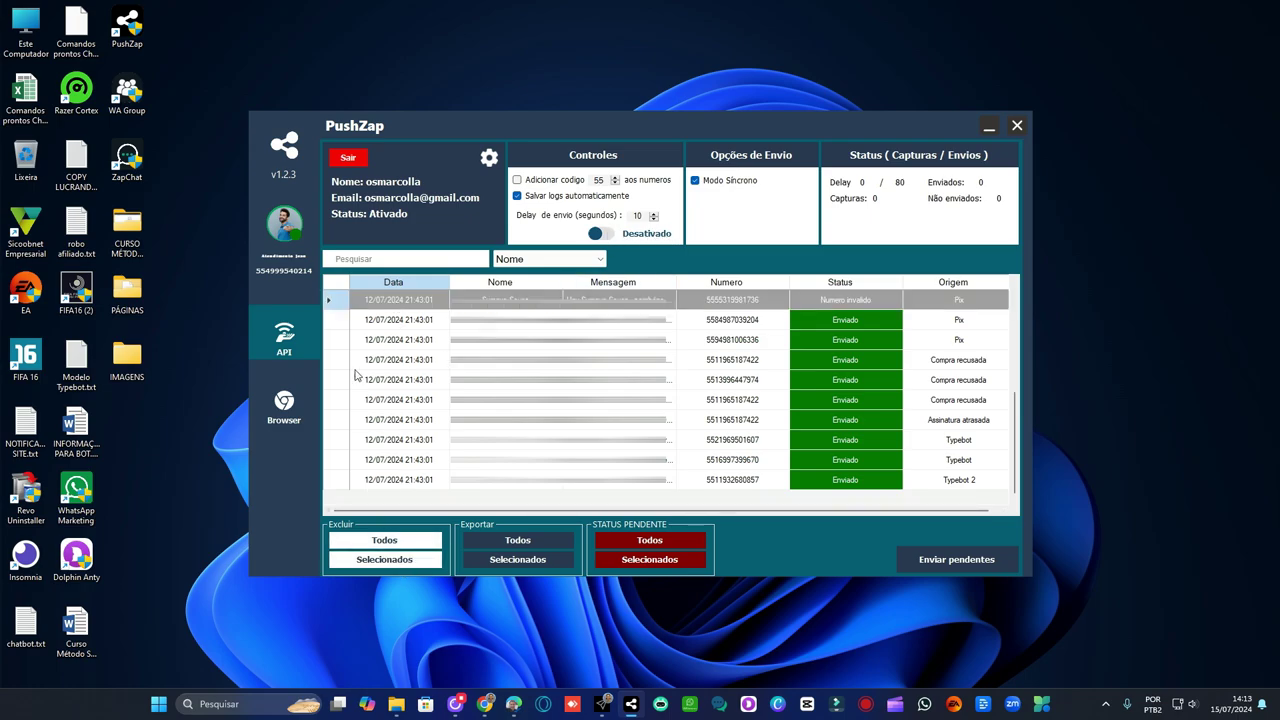
{"action": "key", "text": "ctrl+a"}
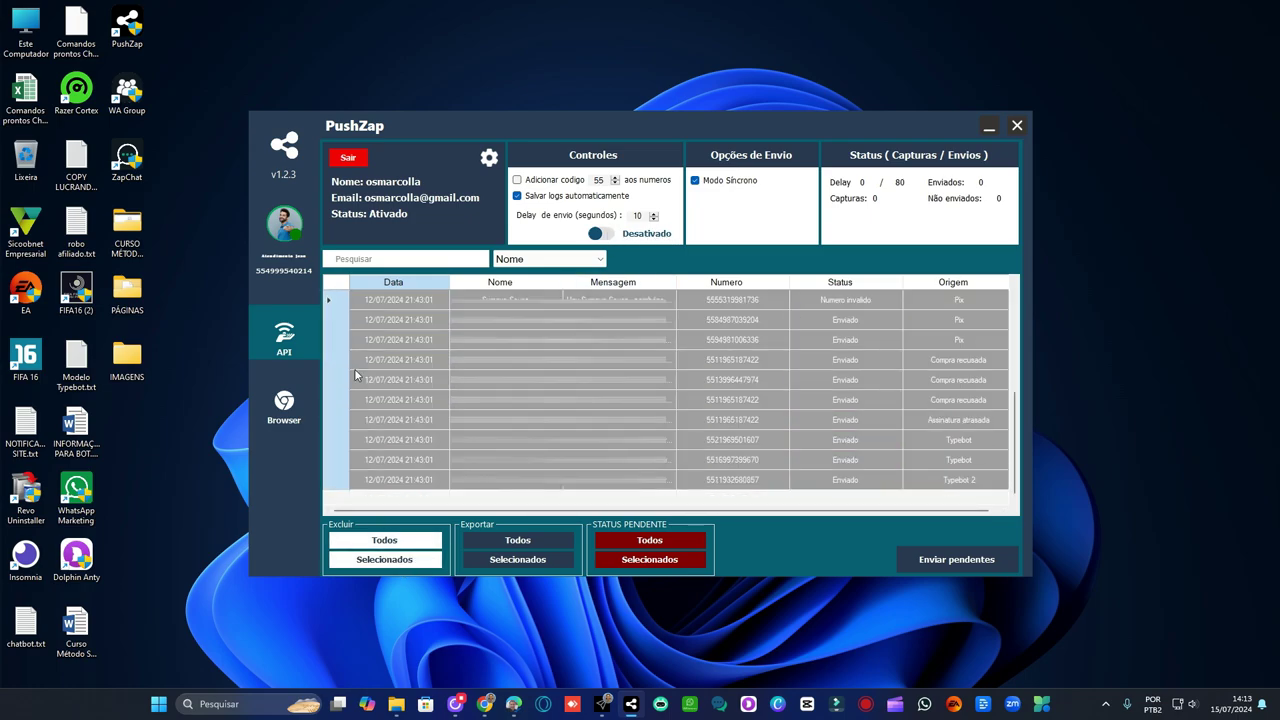
{"action": "left_click", "coordinate": [412, 562]}
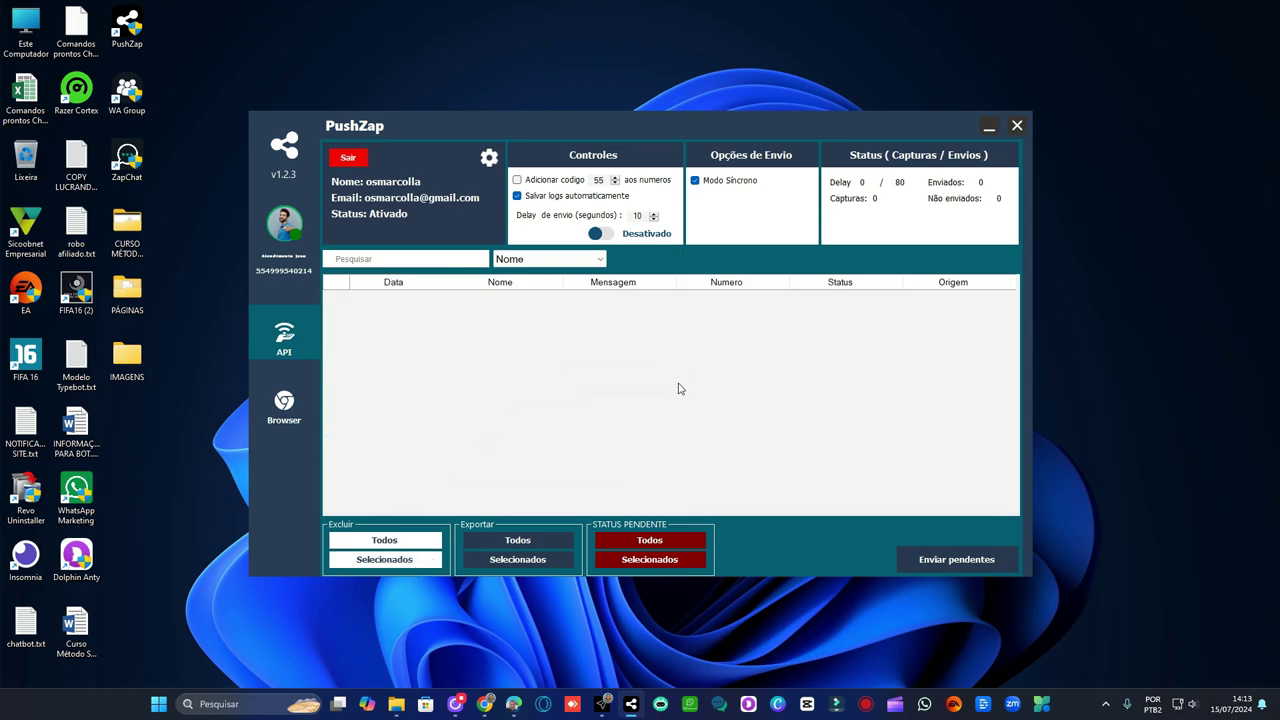
{"action": "left_click", "coordinate": [601, 233]}
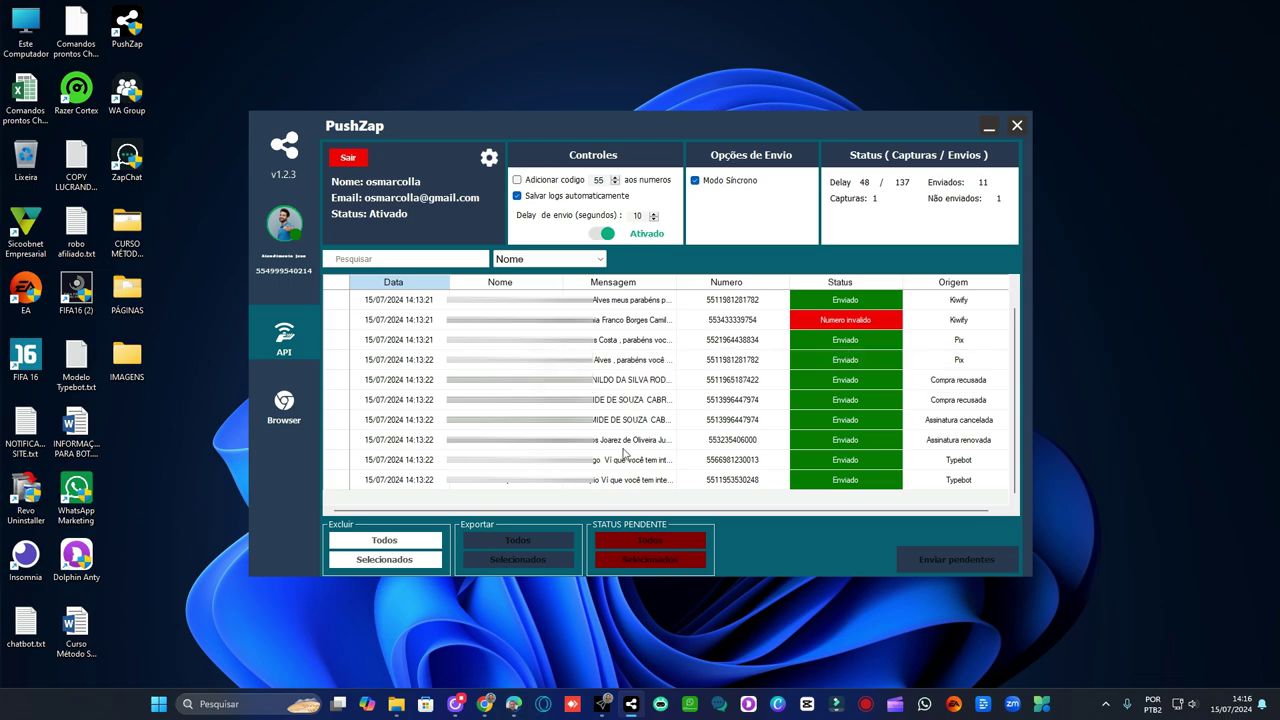
Switch to WhatsAtende, examine the automatic messages in several waiting conversations, including Loja Virtual 44, and return to PushZap.
{"action": "left_click", "coordinate": [603, 704]}
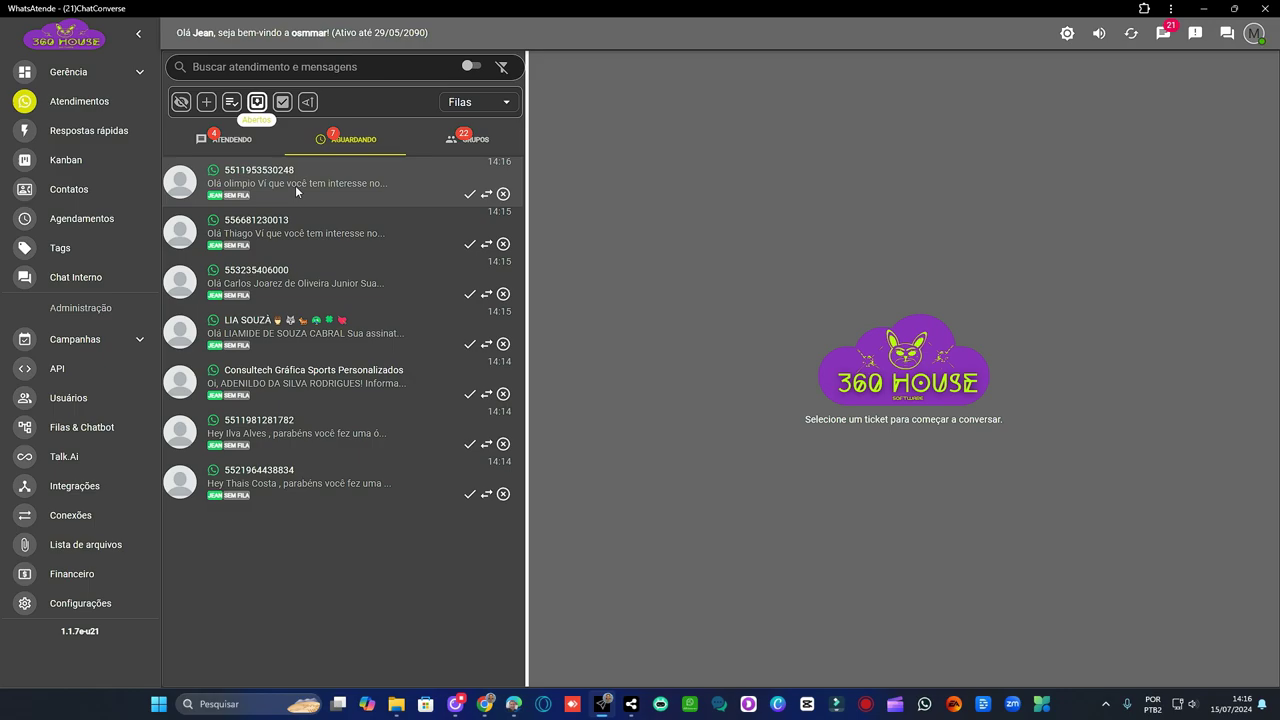
{"action": "left_click", "coordinate": [300, 190]}
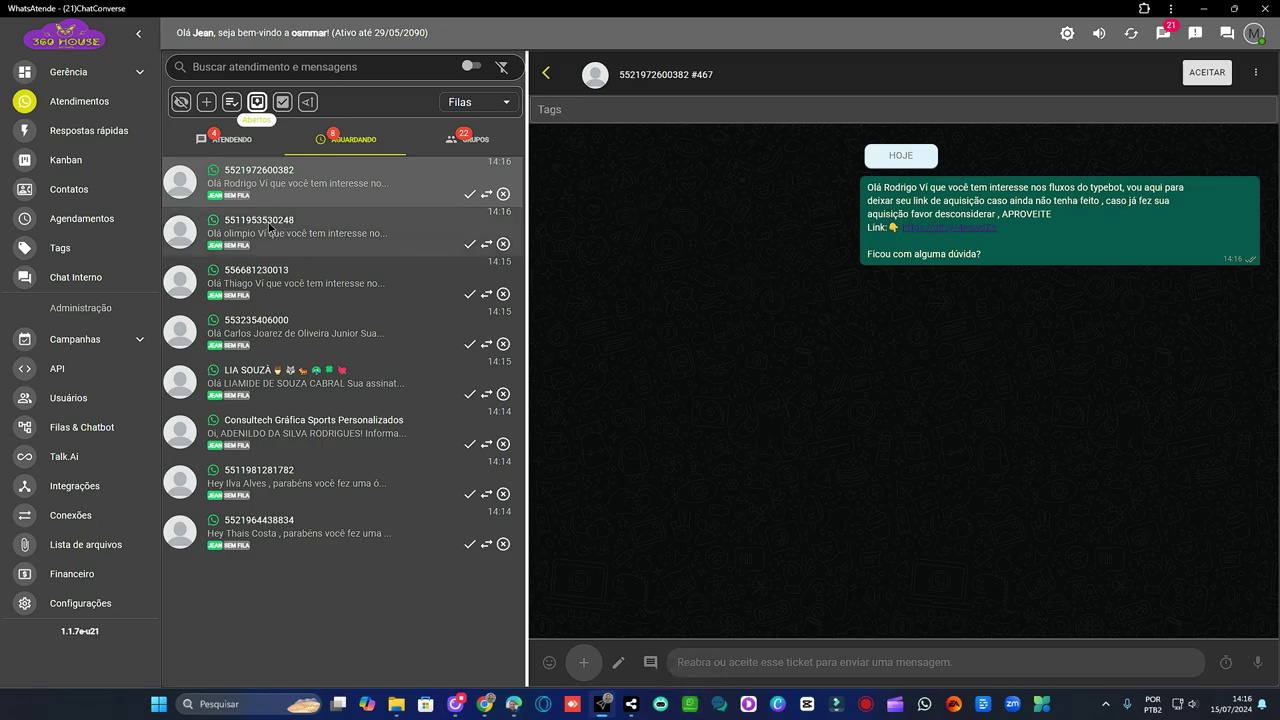
{"action": "left_click", "coordinate": [262, 230]}
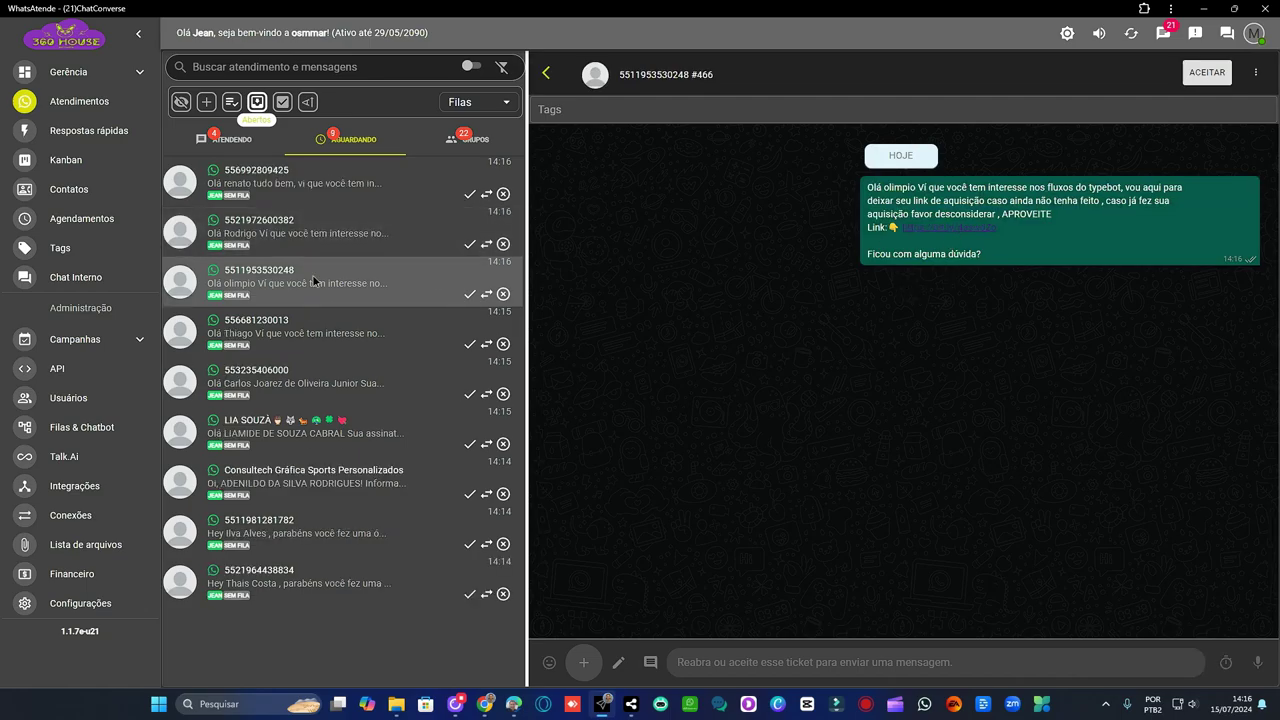
{"action": "left_click", "coordinate": [330, 180]}
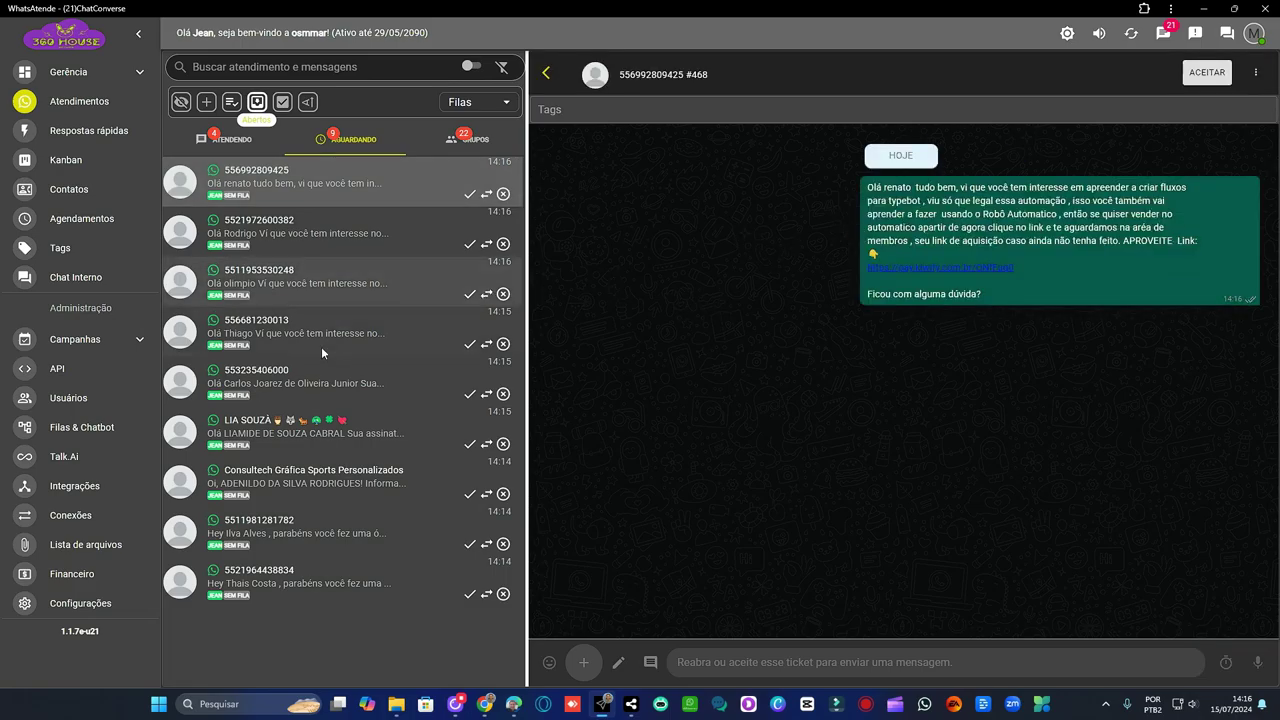
{"action": "left_click", "coordinate": [303, 382]}
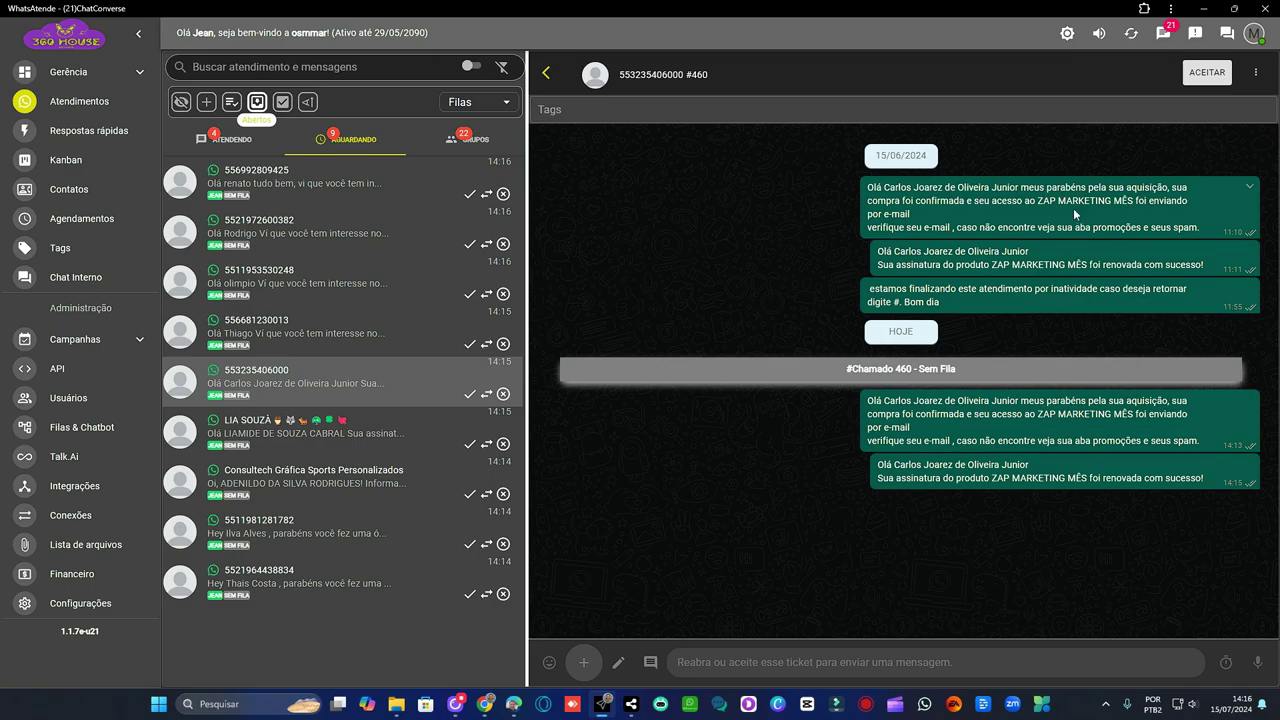
{"action": "left_click", "coordinate": [325, 524]}
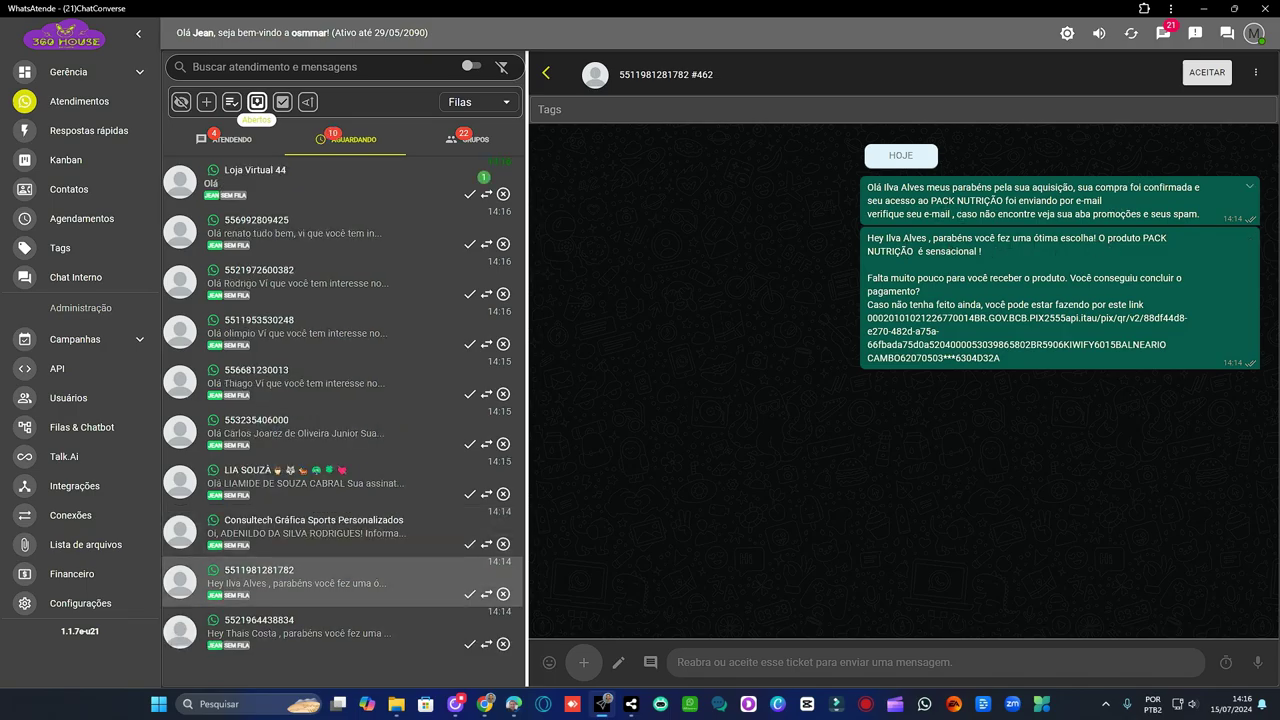
{"action": "left_click", "coordinate": [350, 625]}
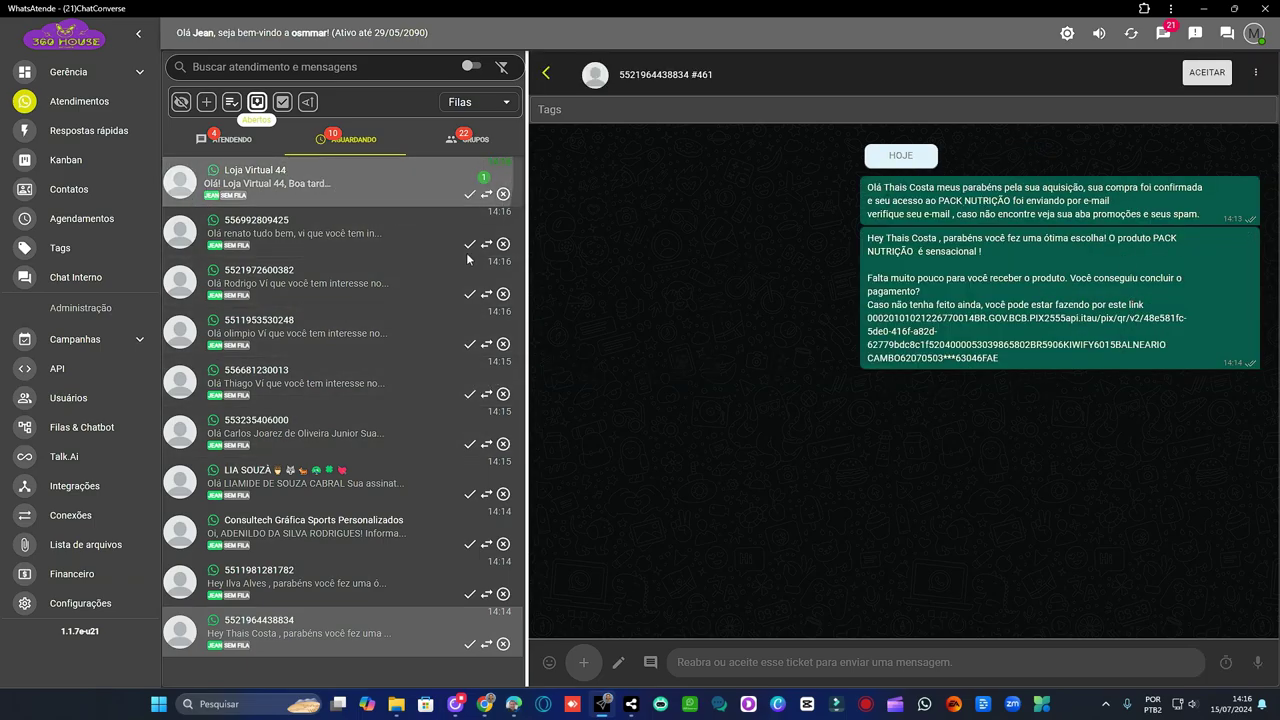
{"action": "left_click", "coordinate": [300, 182]}
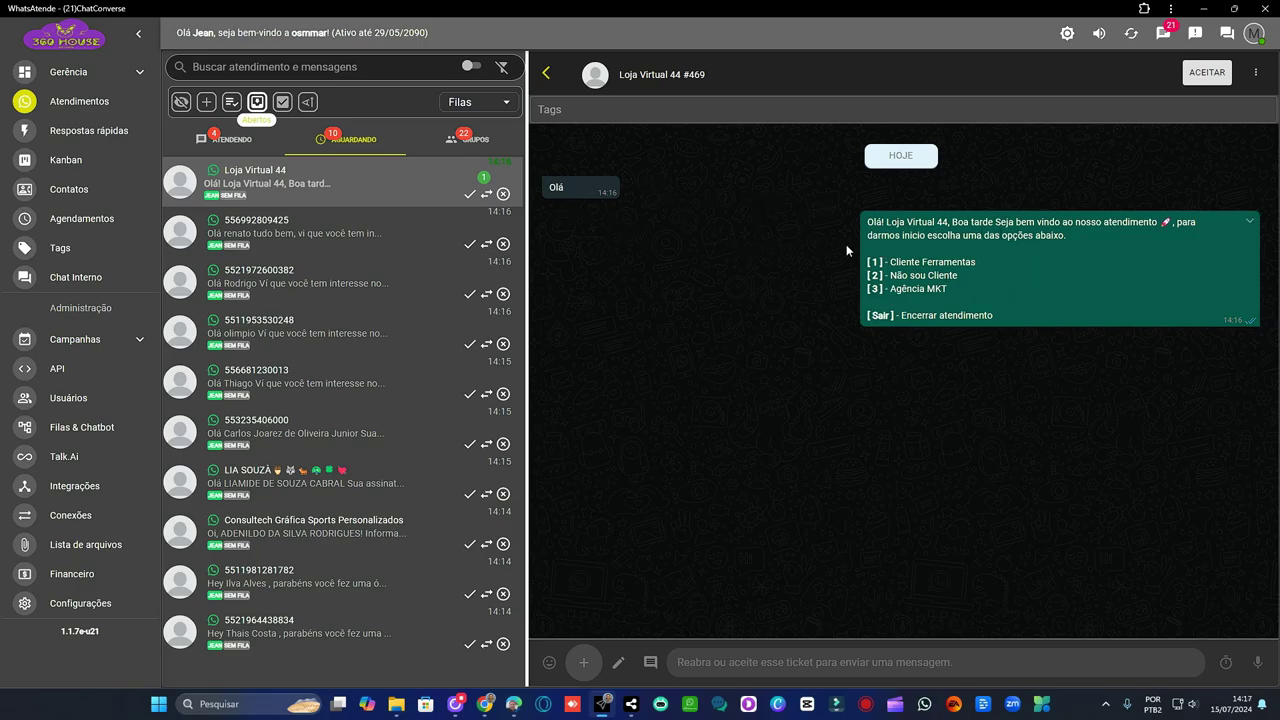
{"action": "left_click", "coordinate": [288, 233]}
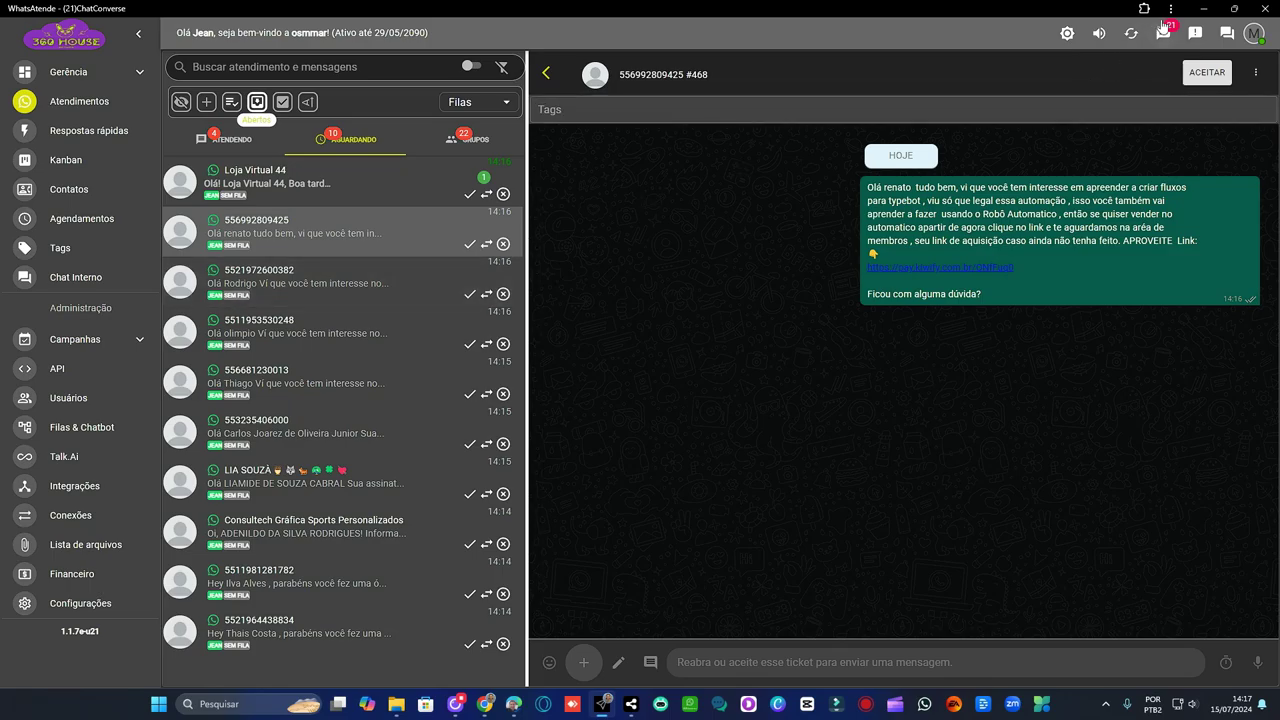
{"action": "left_click", "coordinate": [1203, 8]}
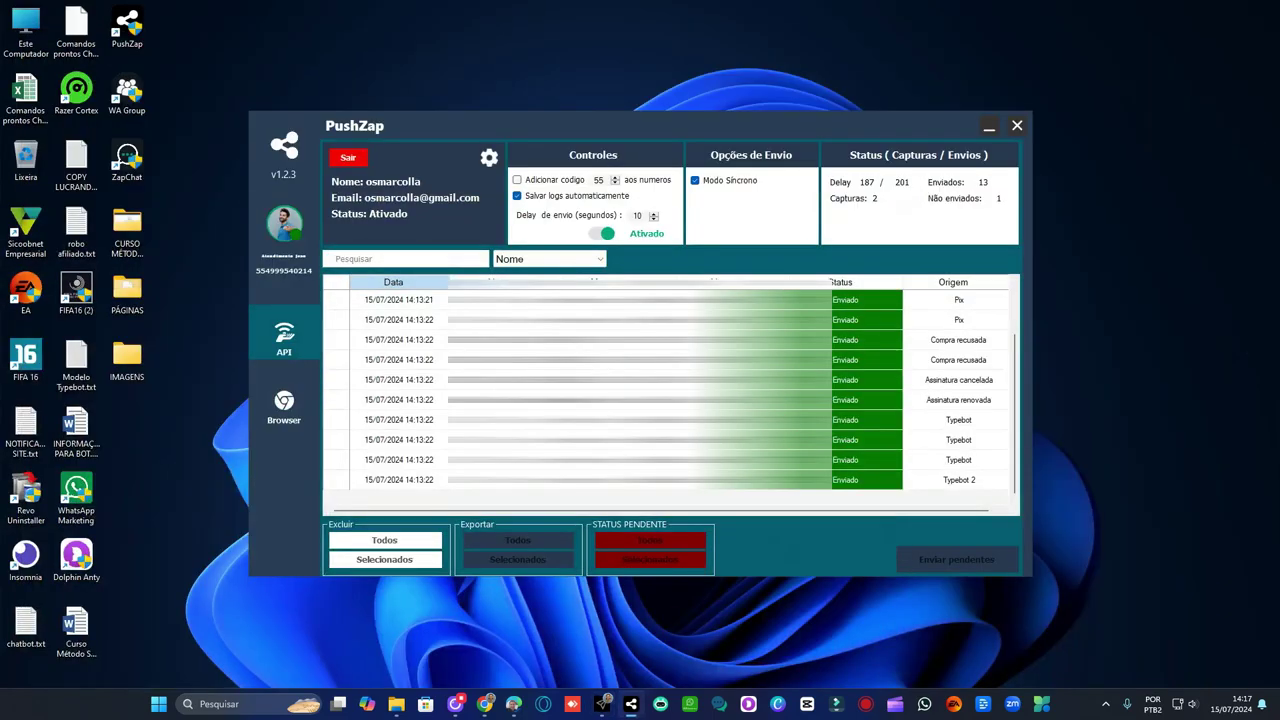